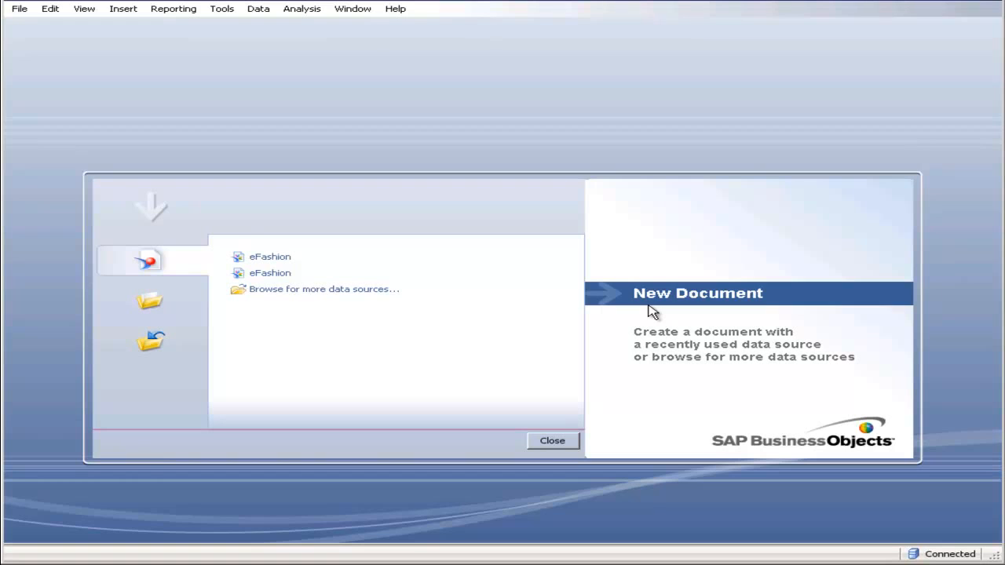
- Create a new document with the Universe data access type, based on the root-folder eFashion universe
{"action": "left_click", "coordinate": [18, 10]}
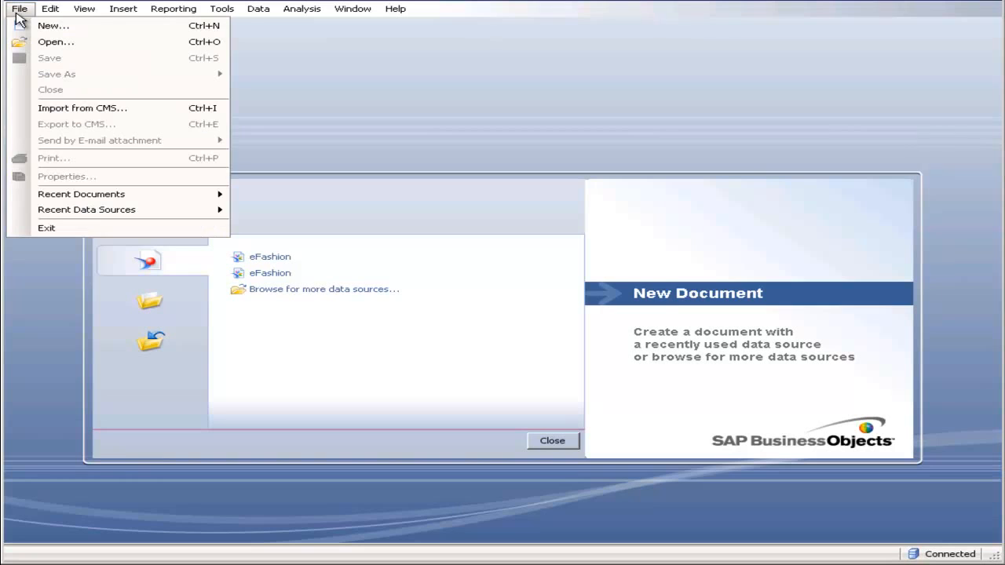
{"action": "left_click", "coordinate": [48, 26]}
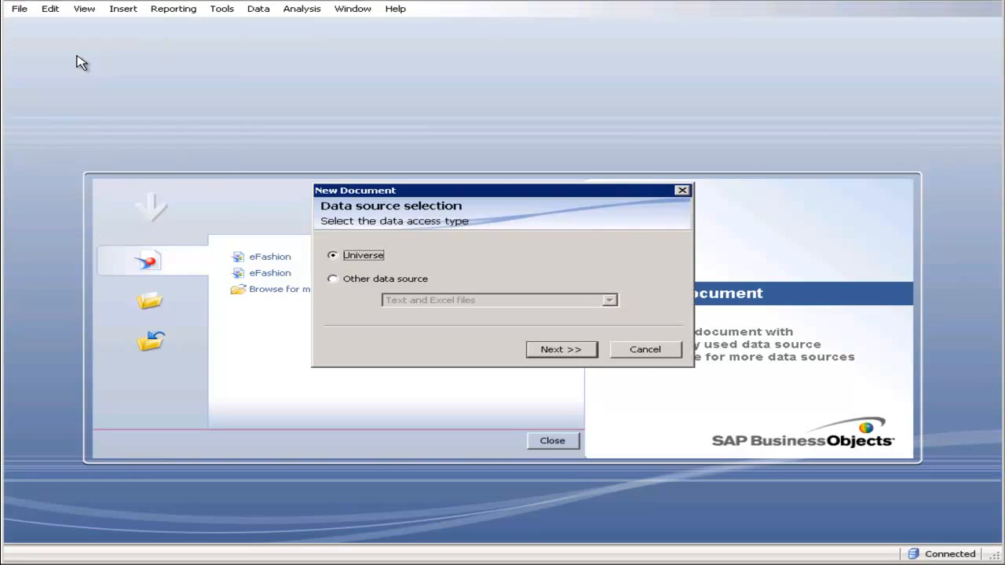
{"action": "left_click_drag", "start_coordinate": [468, 193], "coordinate": [442, 141]}
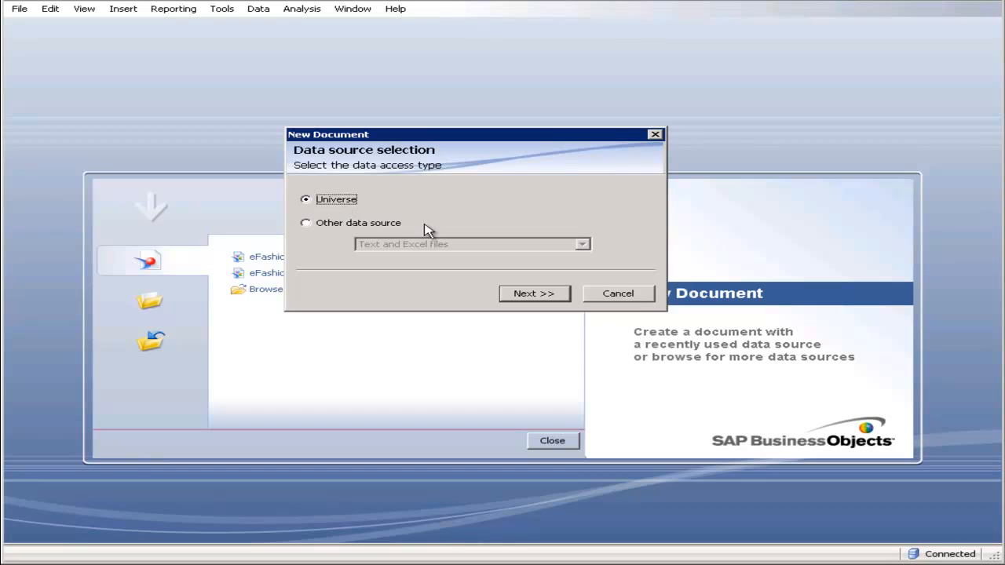
{"action": "left_click", "coordinate": [527, 293]}
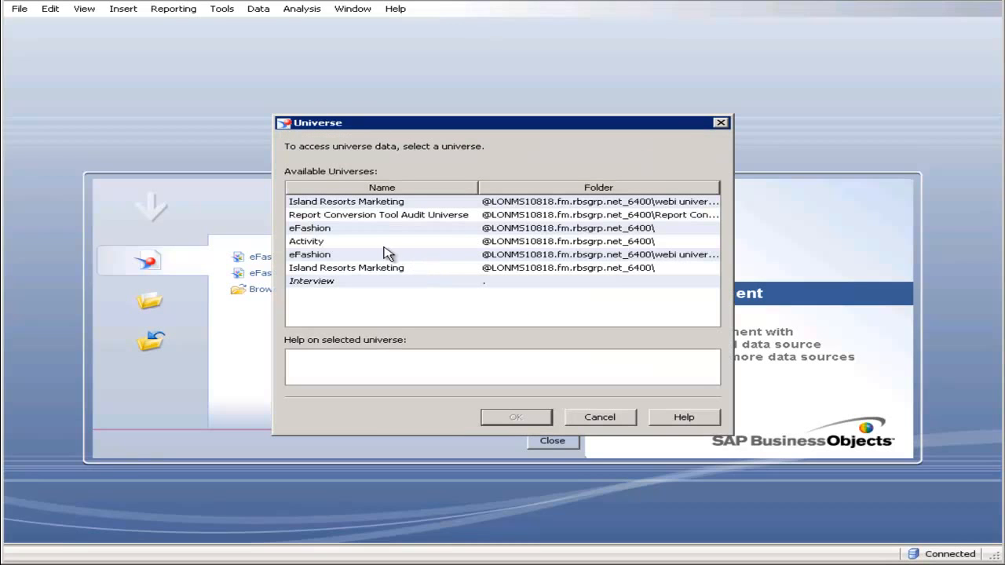
{"action": "left_click", "coordinate": [331, 229]}
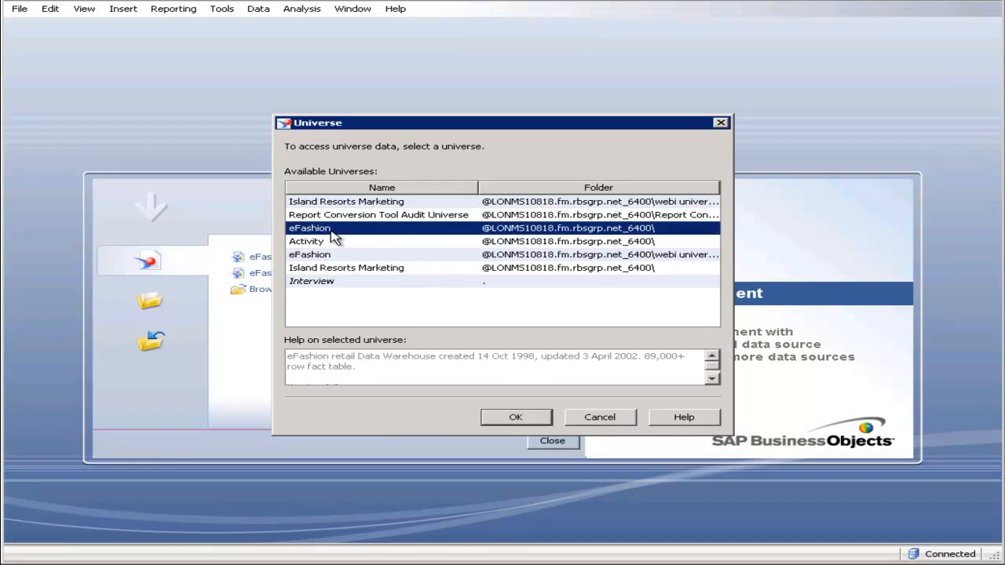
{"action": "left_click", "coordinate": [517, 419]}
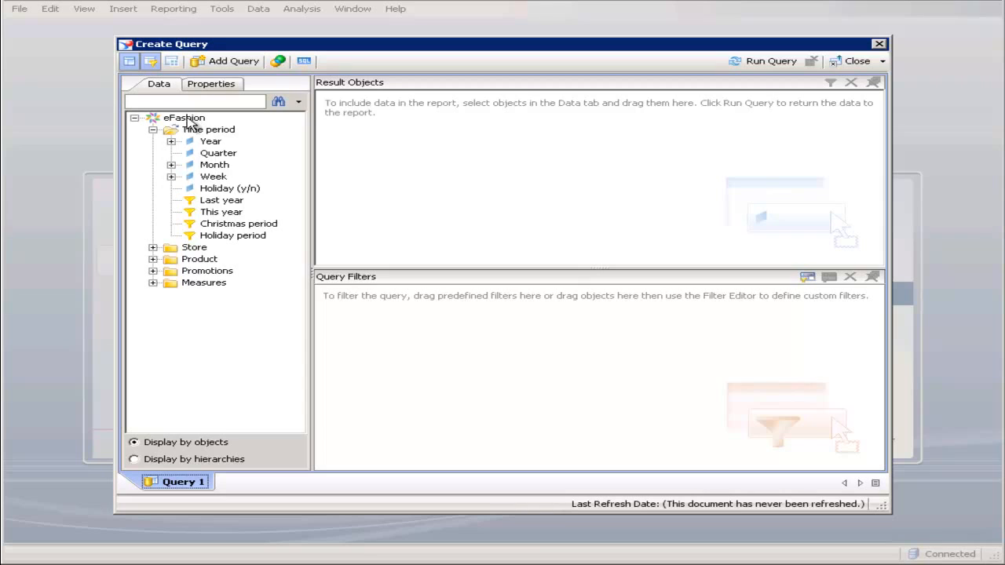
- Add the Quantity sold measure and the Year and Quarter dimensions to the query's result objects
{"action": "mouse_move", "coordinate": [191, 123]}
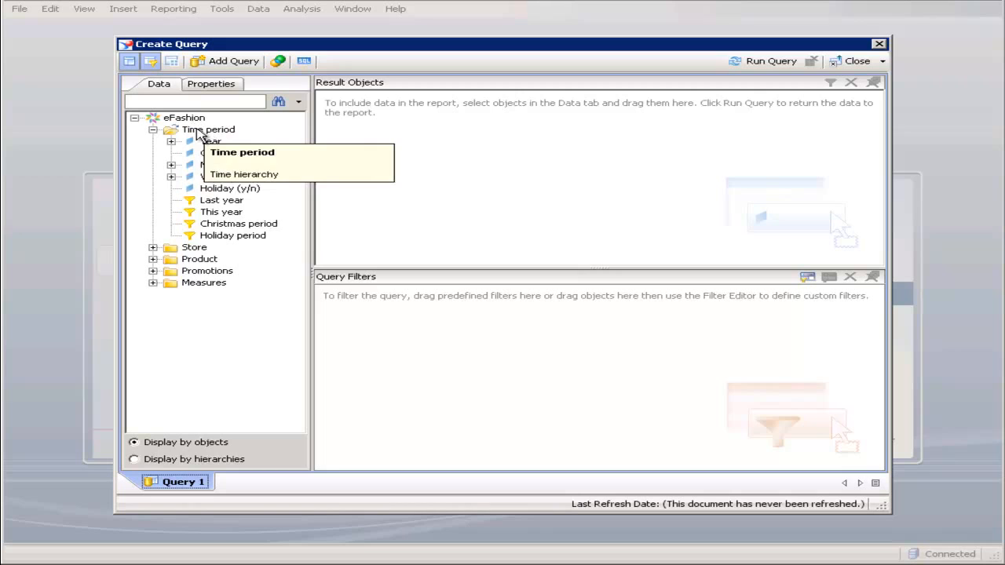
{"action": "left_click", "coordinate": [197, 131]}
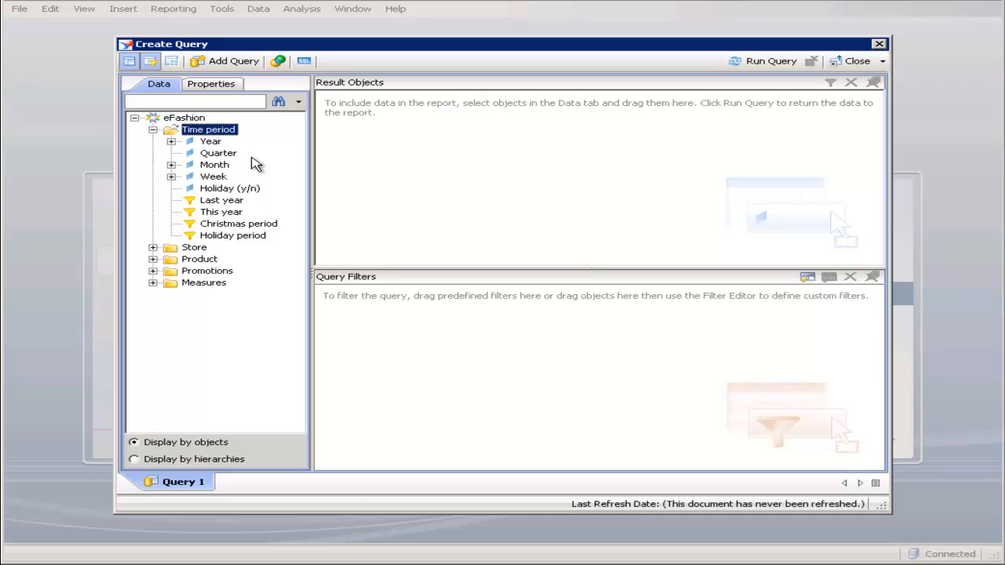
{"action": "left_click", "coordinate": [218, 154]}
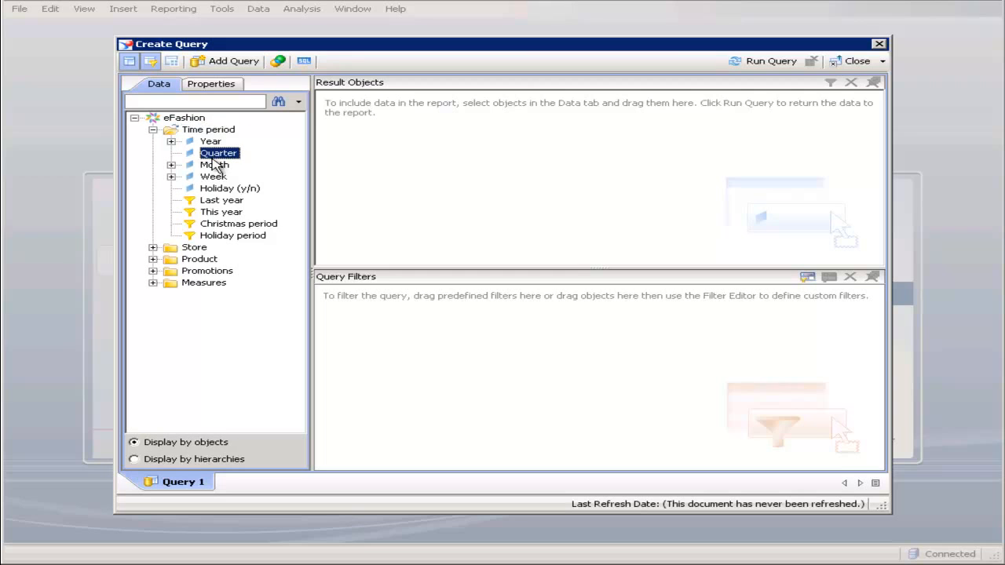
{"action": "left_click", "coordinate": [153, 283]}
{"action": "left_click", "coordinate": [229, 306]}
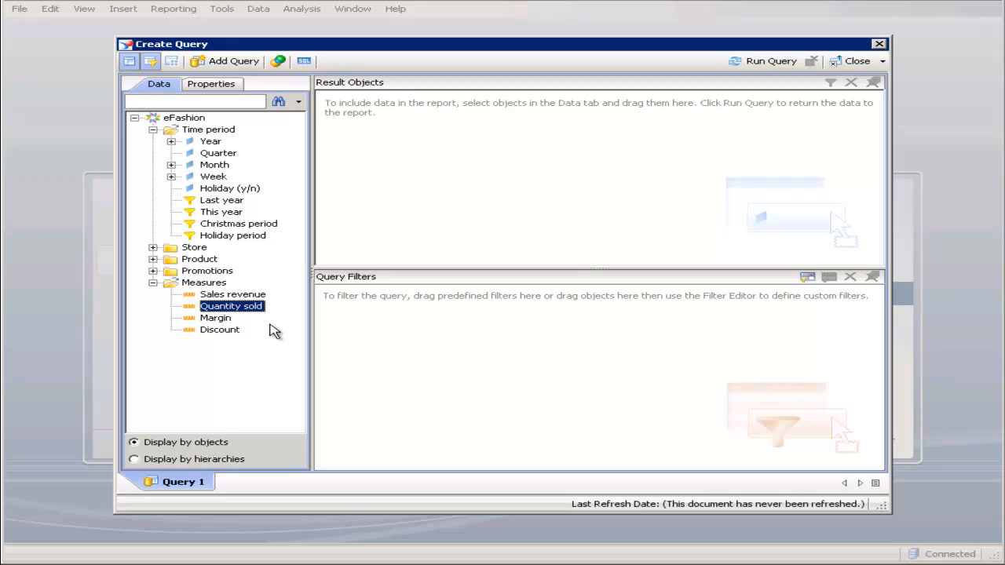
{"action": "left_click_drag", "start_coordinate": [244, 311], "coordinate": [483, 202]}
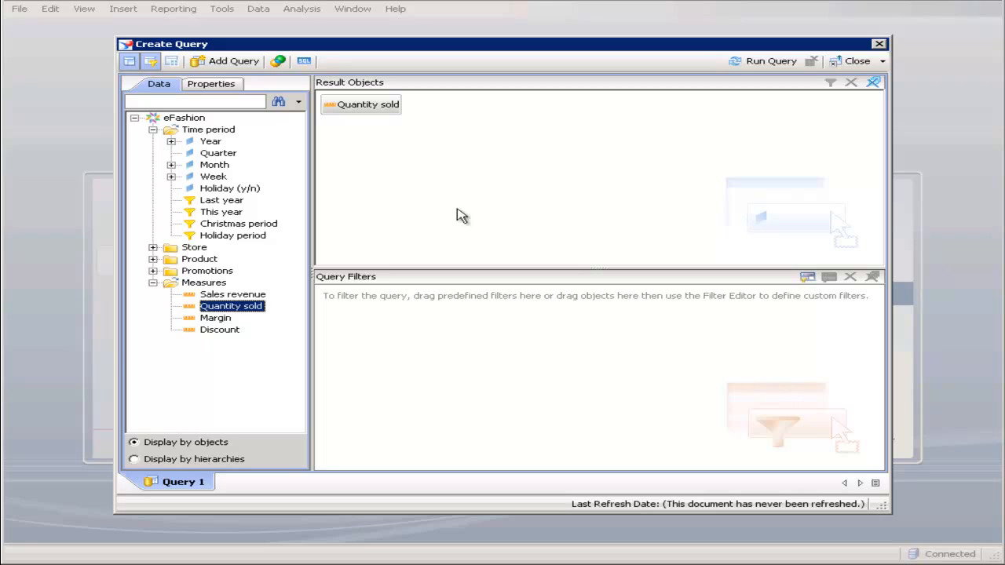
{"action": "double_click", "coordinate": [210, 143]}
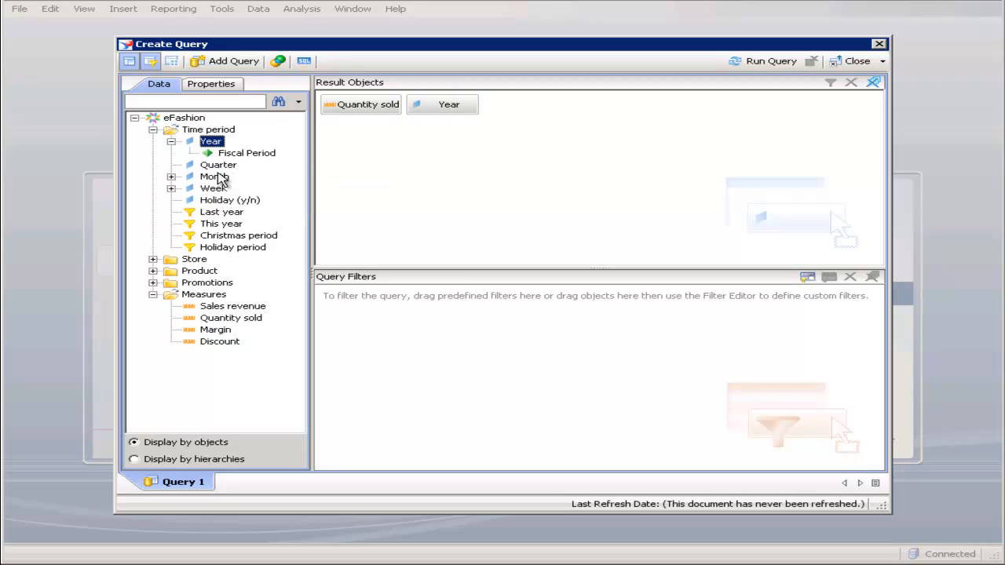
{"action": "double_click", "coordinate": [219, 164]}
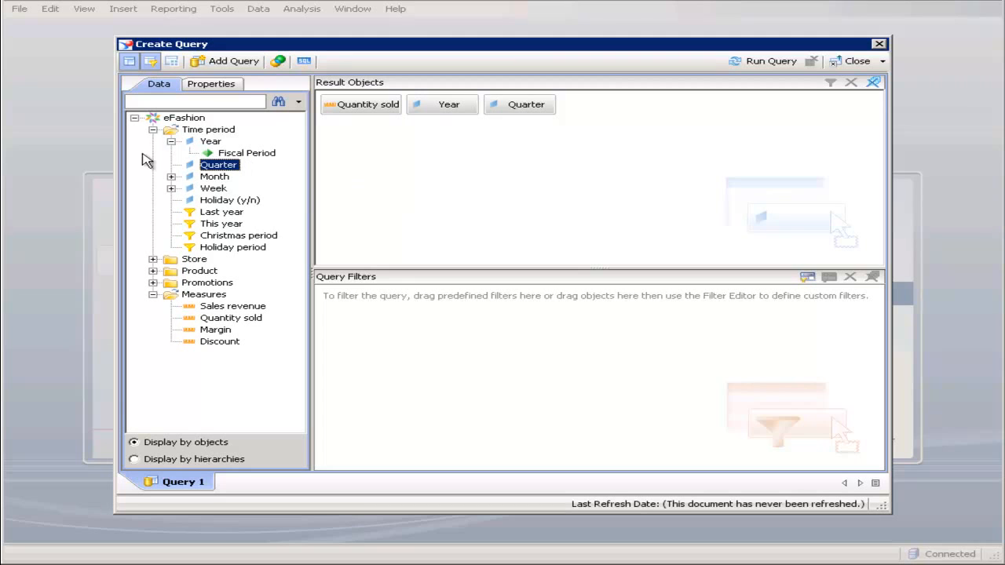
{"action": "left_click", "coordinate": [209, 143]}
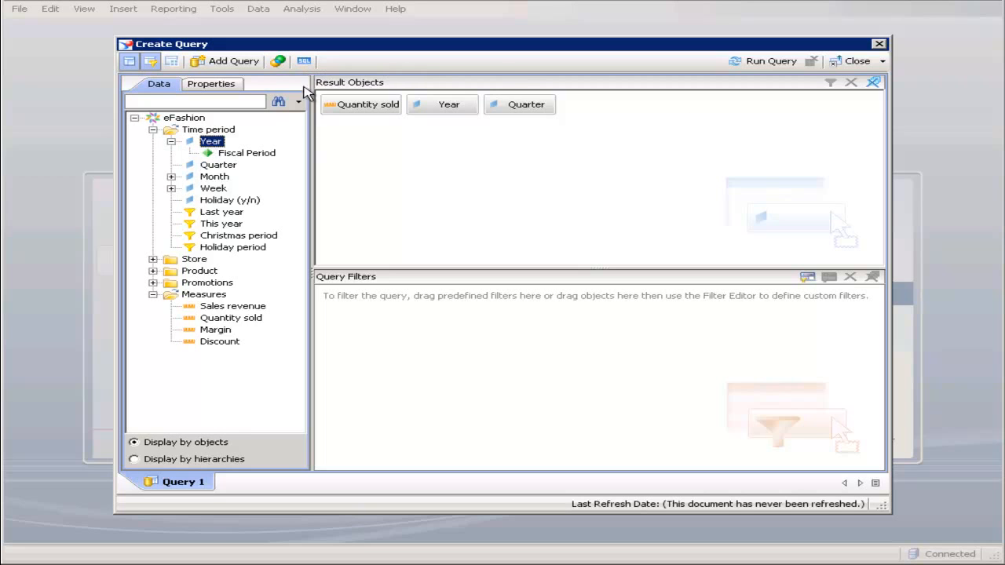
{"action": "left_click_drag", "start_coordinate": [209, 164], "coordinate": [585, 174]}
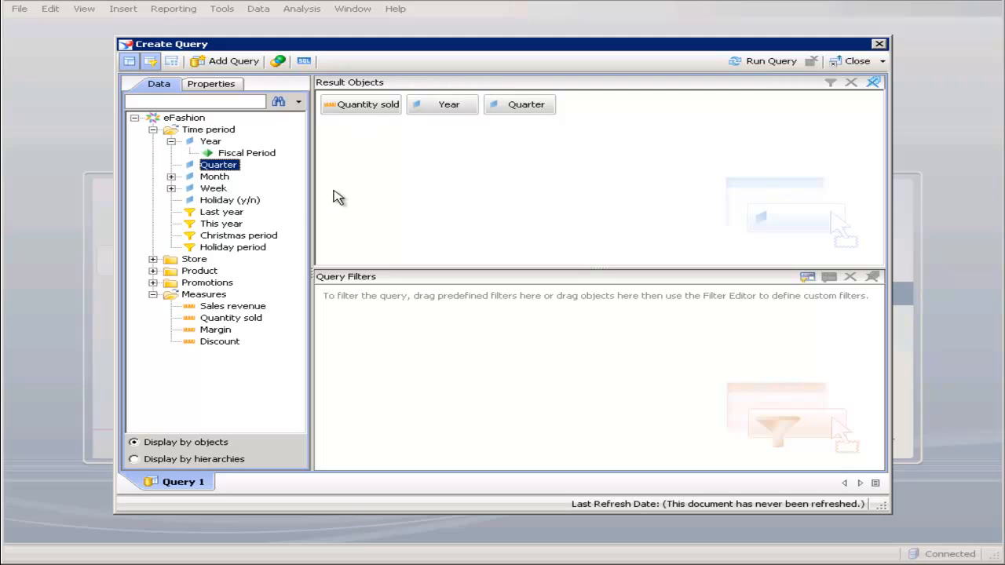
- Add a query filter on Year, In list, with 2003 picked from the list of values, and run the query
{"action": "left_click", "coordinate": [207, 143]}
{"action": "left_click_drag", "start_coordinate": [208, 148], "coordinate": [407, 334]}
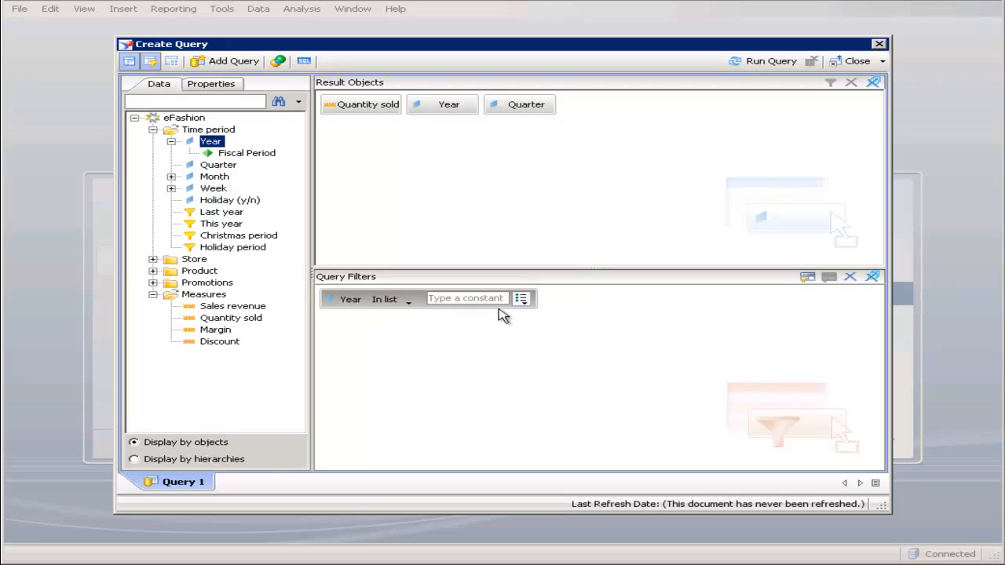
{"action": "left_click", "coordinate": [521, 299]}
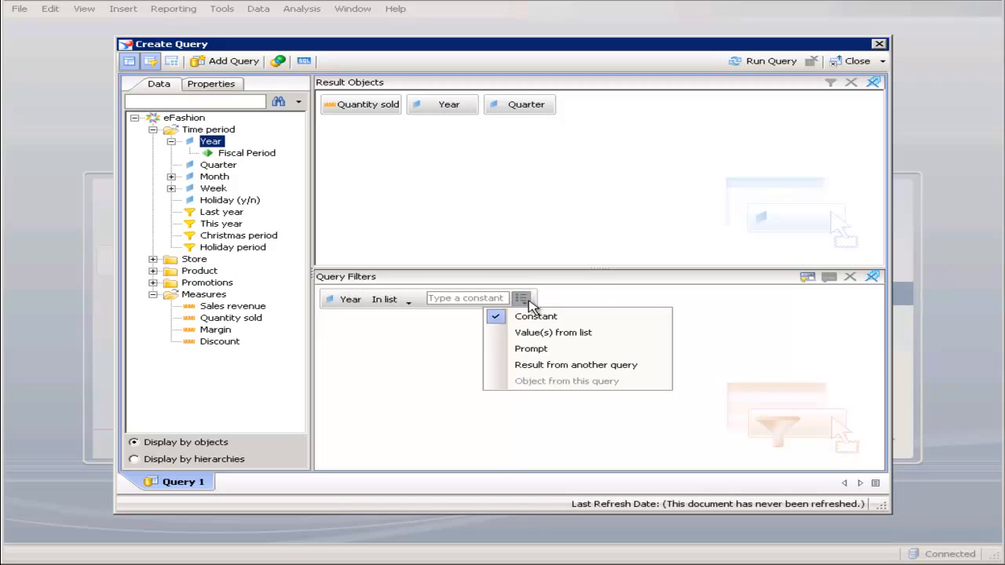
{"action": "left_click", "coordinate": [543, 338]}
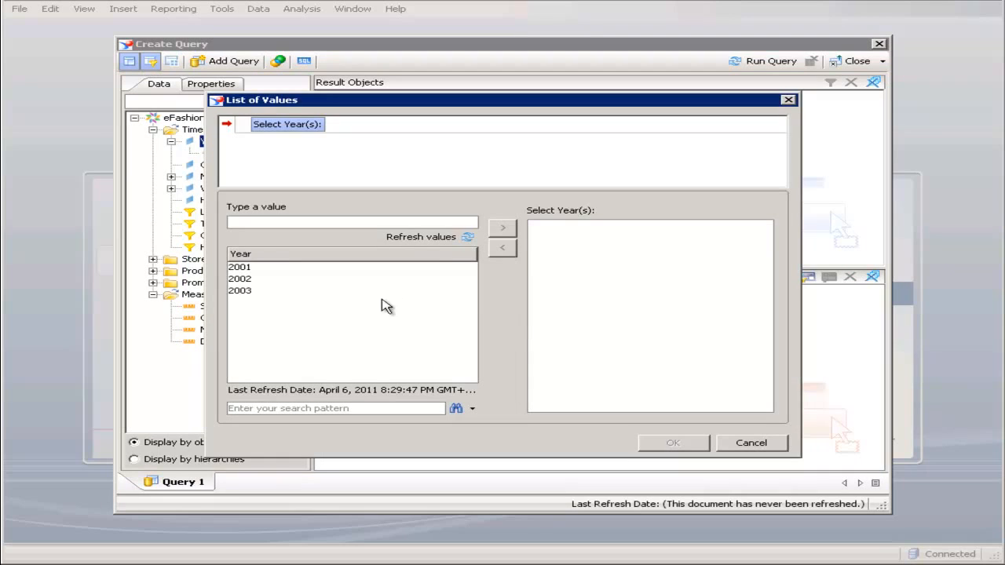
{"action": "double_click", "coordinate": [242, 291]}
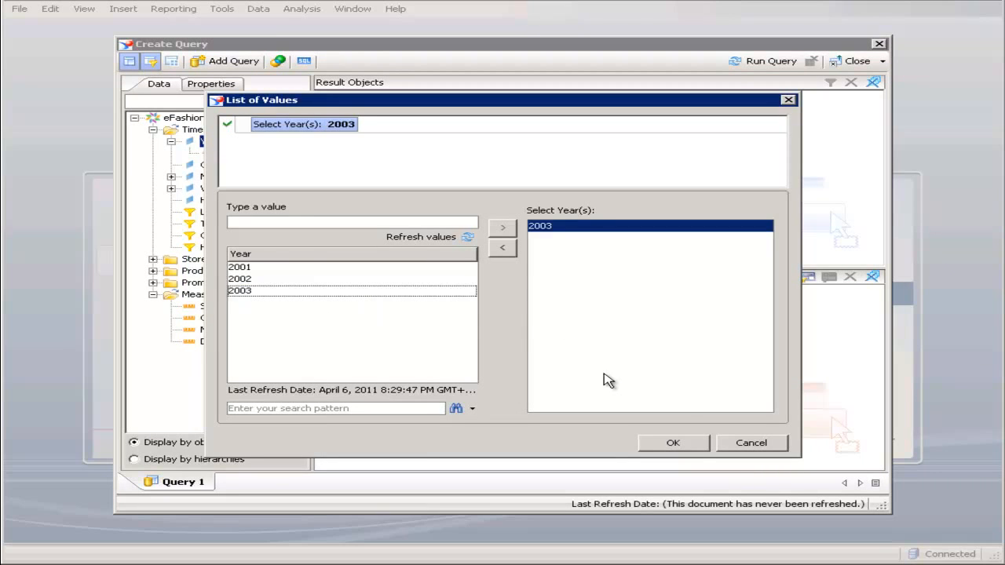
{"action": "left_click", "coordinate": [694, 444]}
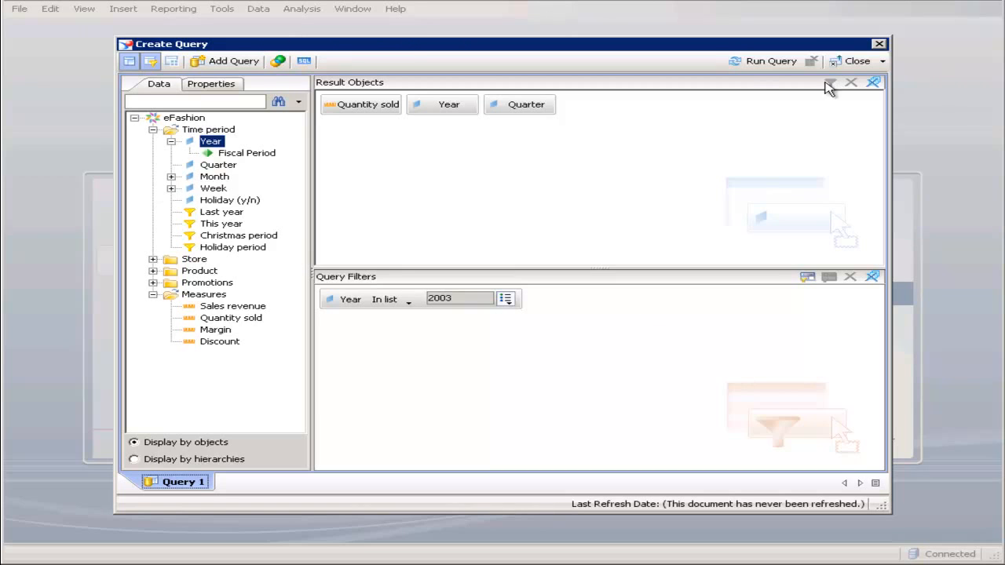
{"action": "left_click", "coordinate": [760, 69]}
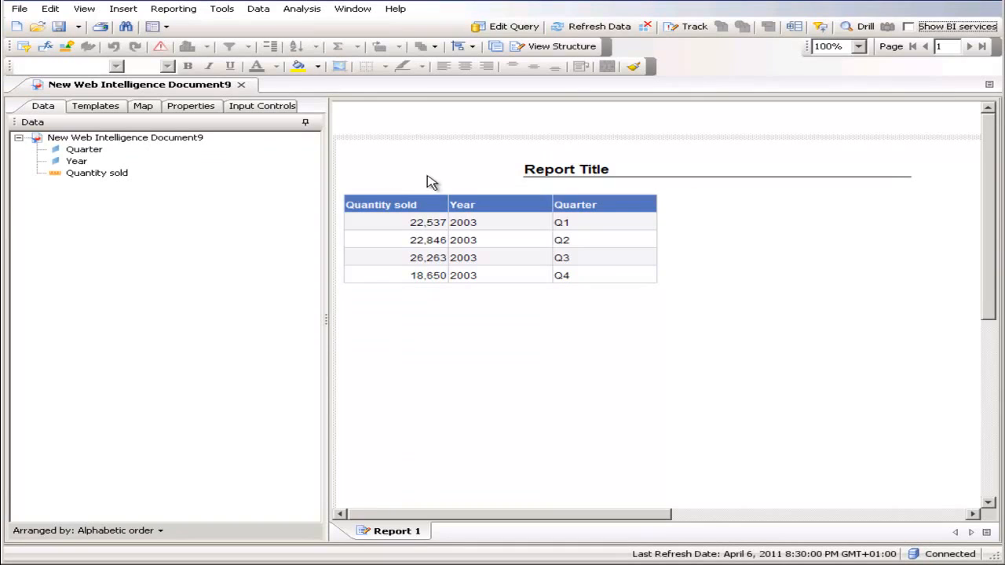
- Change the report's title text to "Revenue 2003"
{"action": "left_click", "coordinate": [549, 166]}
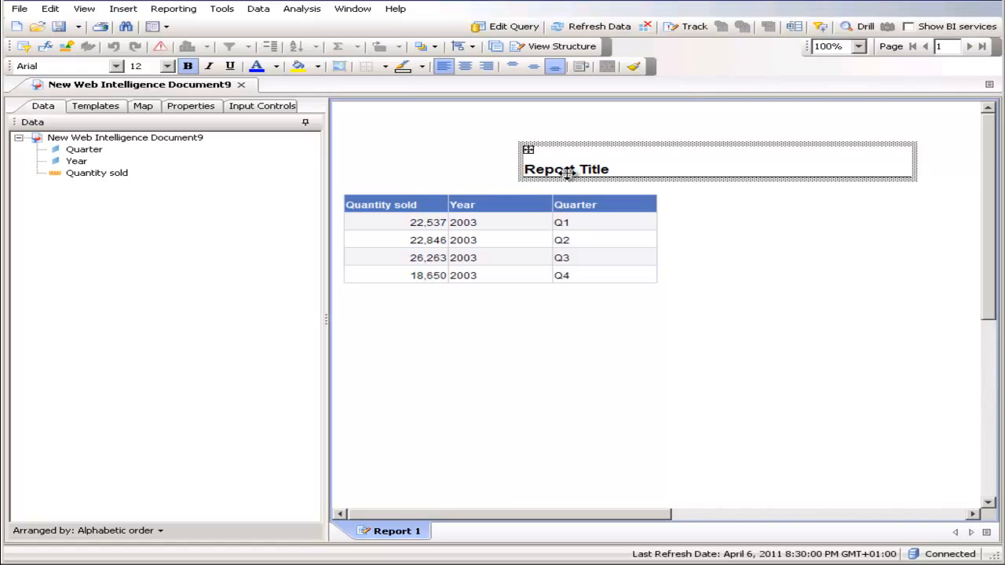
{"action": "double_click", "coordinate": [591, 168]}
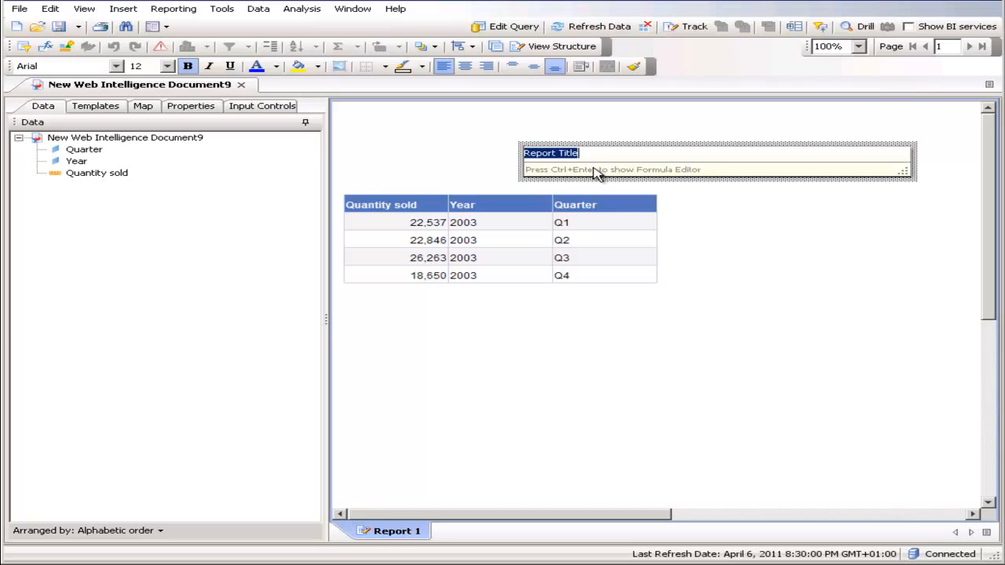
{"action": "type", "text": "Revenue"}
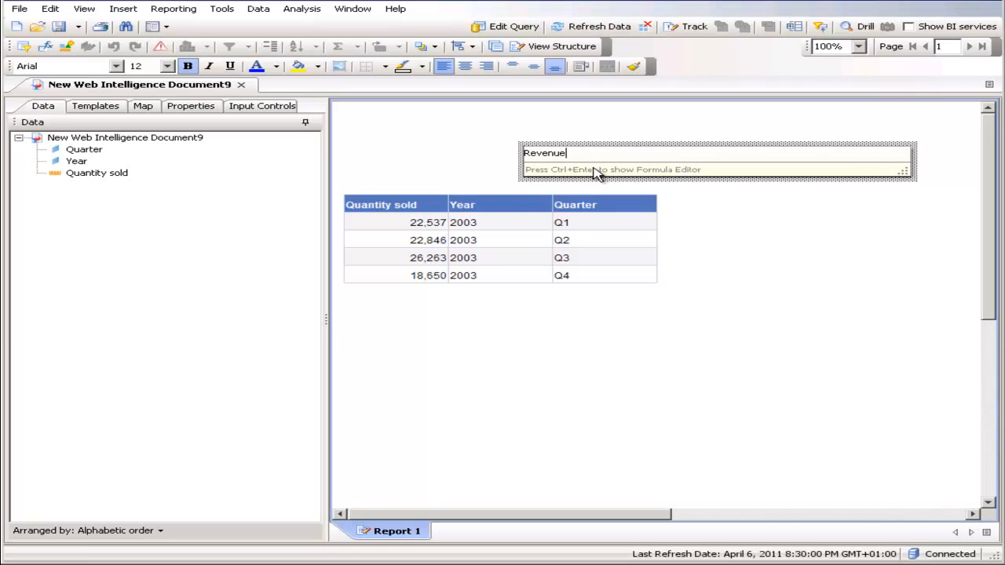
{"action": "type", "text": " 2003"}
{"action": "key", "text": "Return"}
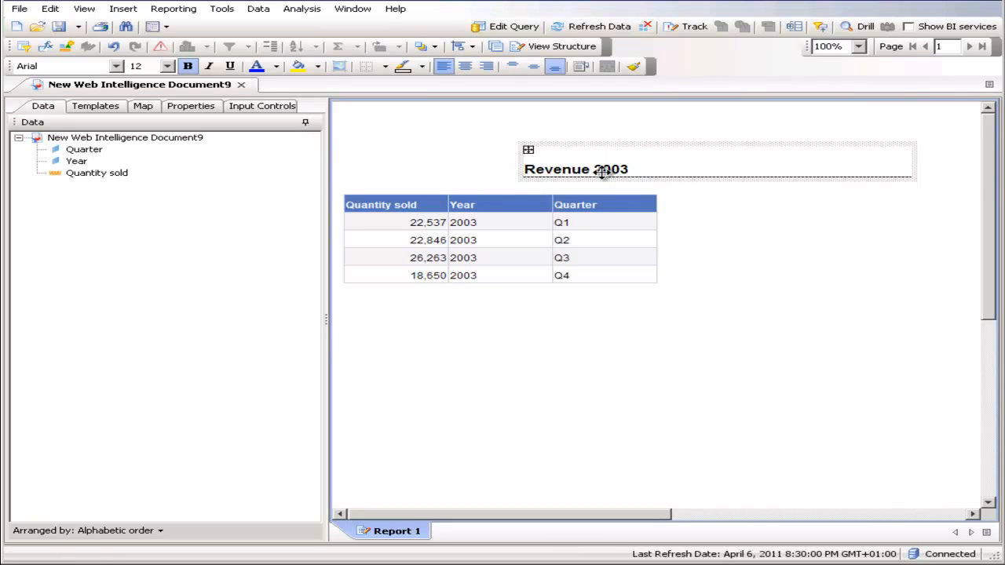
{"action": "double_click", "coordinate": [626, 168]}
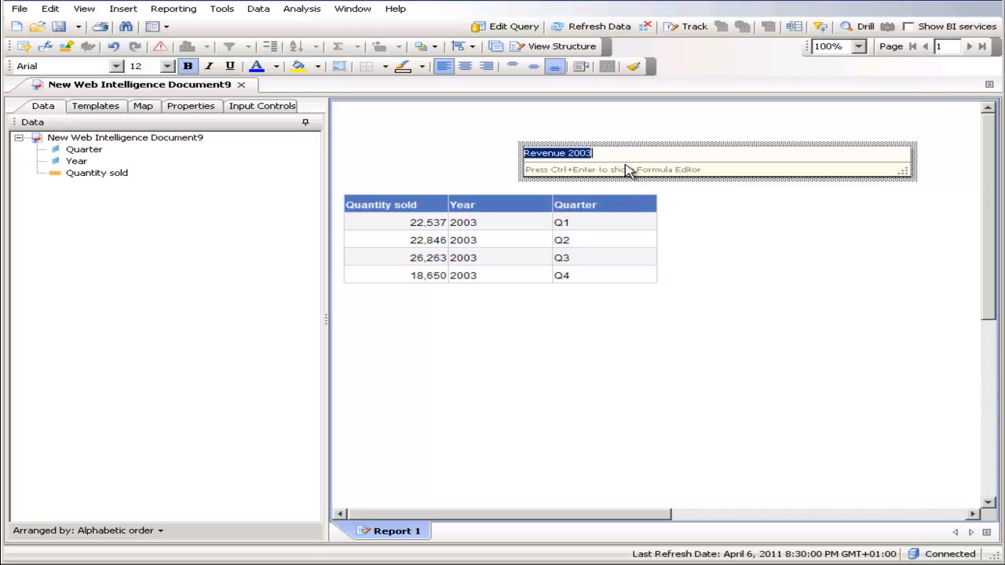
{"action": "left_click", "coordinate": [752, 253]}
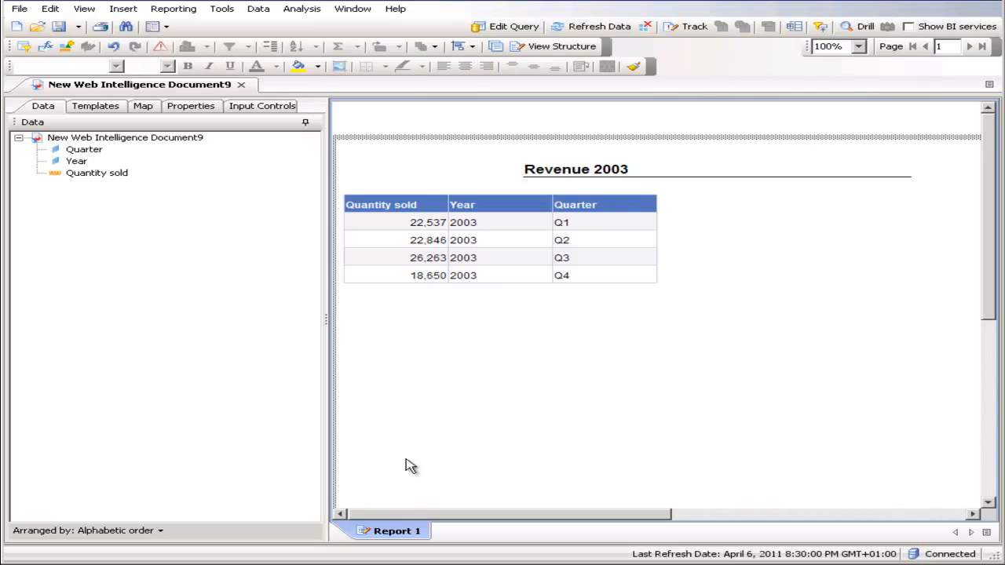
- Rename the report to "Revenue 2003" and move the title cell in line with the table's left edge
{"action": "right_click", "coordinate": [395, 533]}
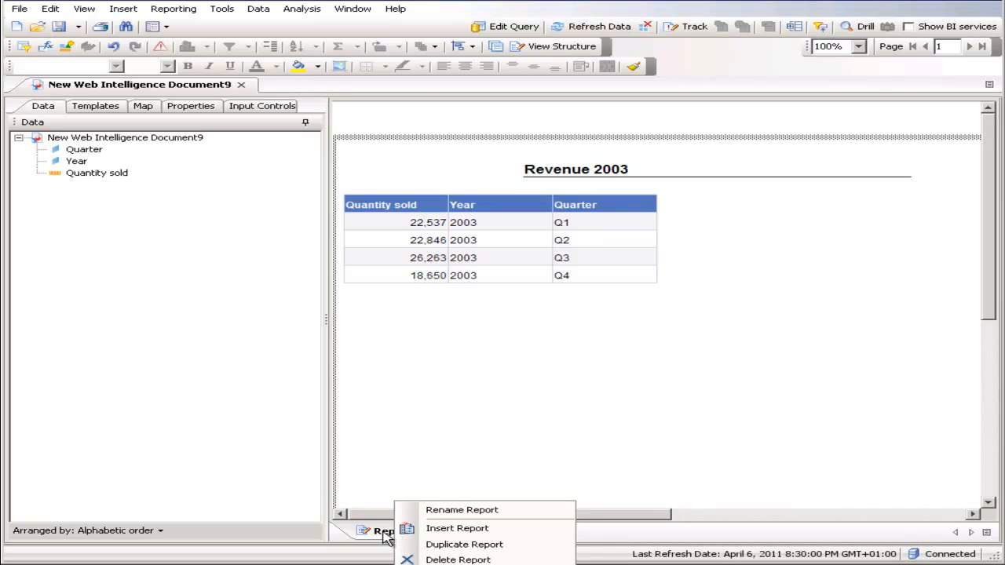
{"action": "left_click", "coordinate": [467, 511]}
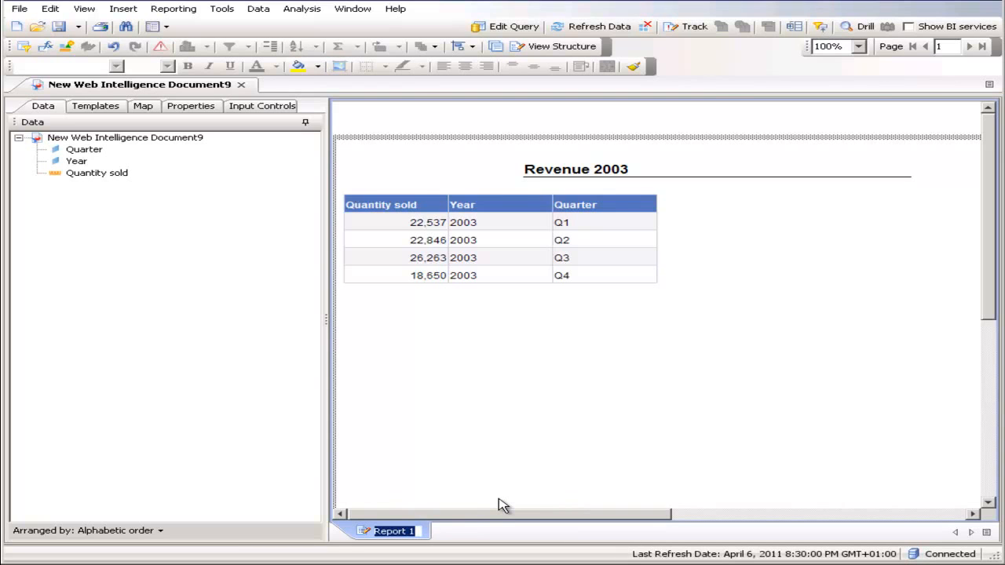
{"action": "type", "text": "Revenue 20"}
{"action": "type", "text": "03"}
{"action": "key", "text": "Return"}
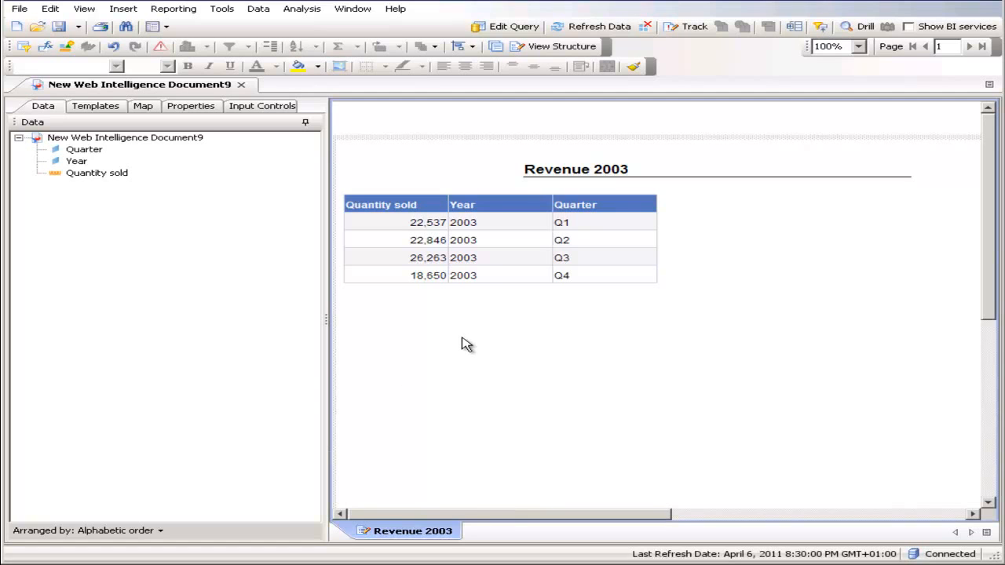
{"action": "left_click_drag", "start_coordinate": [579, 167], "coordinate": [406, 164]}
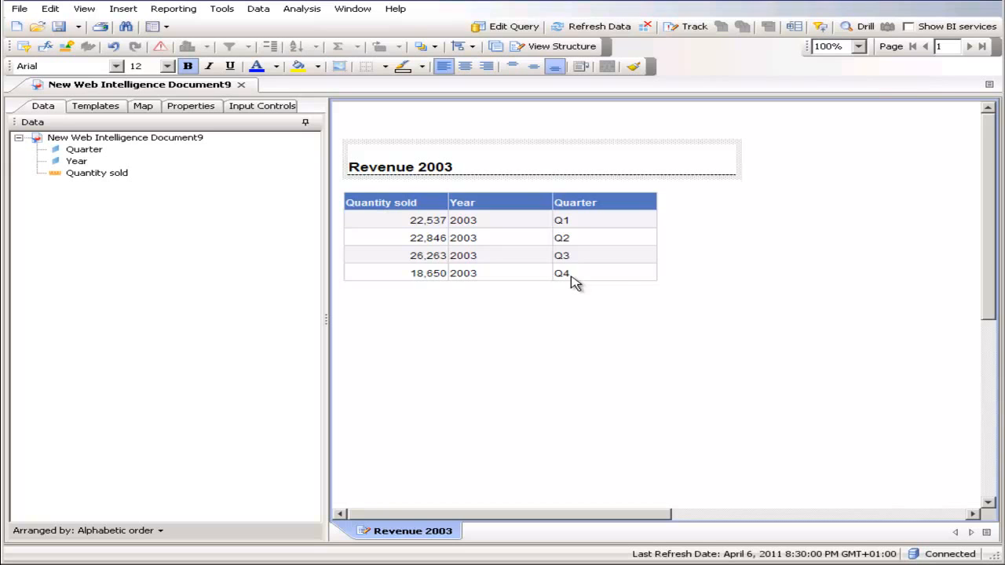
- Save the document as Revenue.wid in the userDocs folder, overwriting the existing file
{"action": "left_click", "coordinate": [78, 27]}
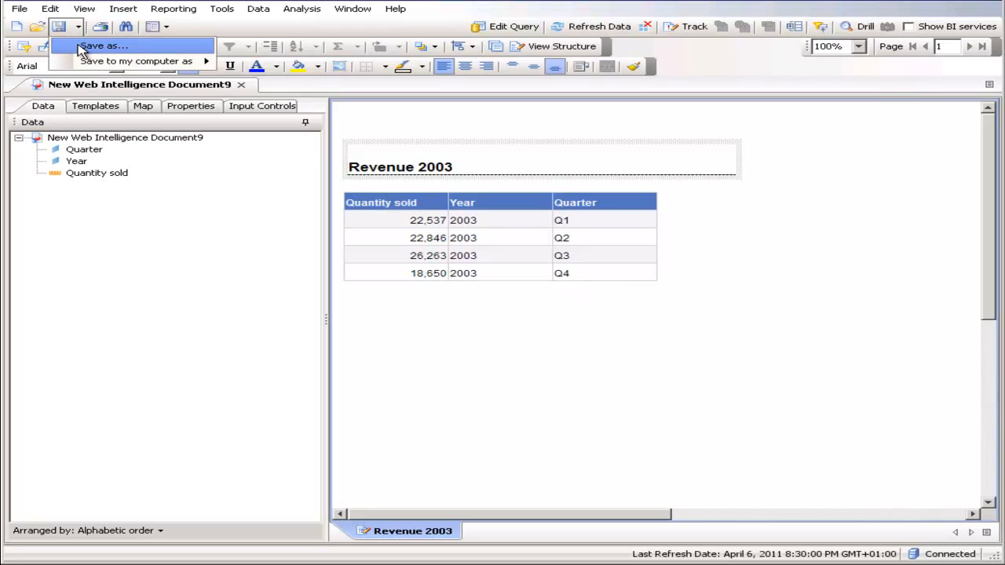
{"action": "left_click", "coordinate": [140, 46]}
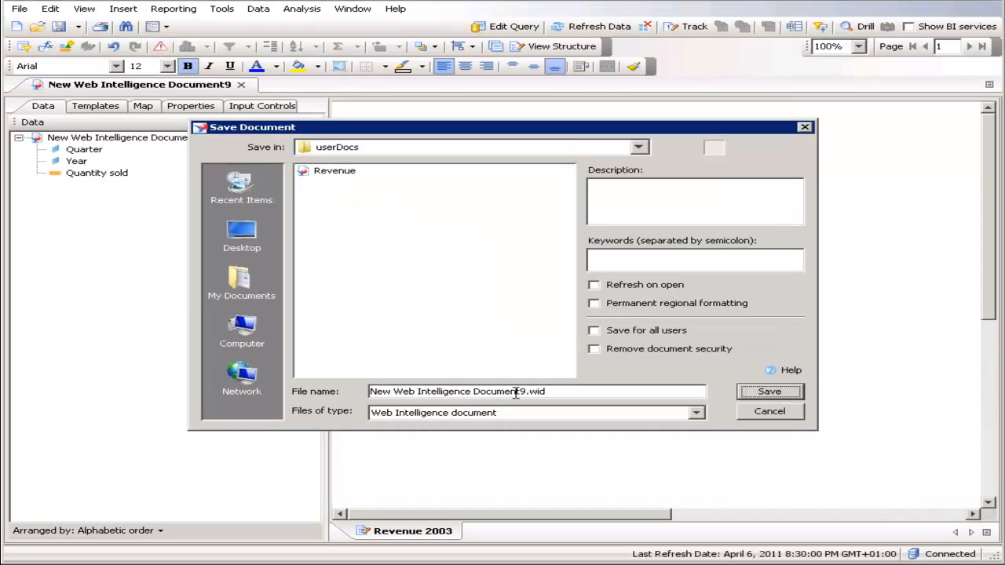
{"action": "left_click_drag", "start_coordinate": [526, 391], "coordinate": [299, 392]}
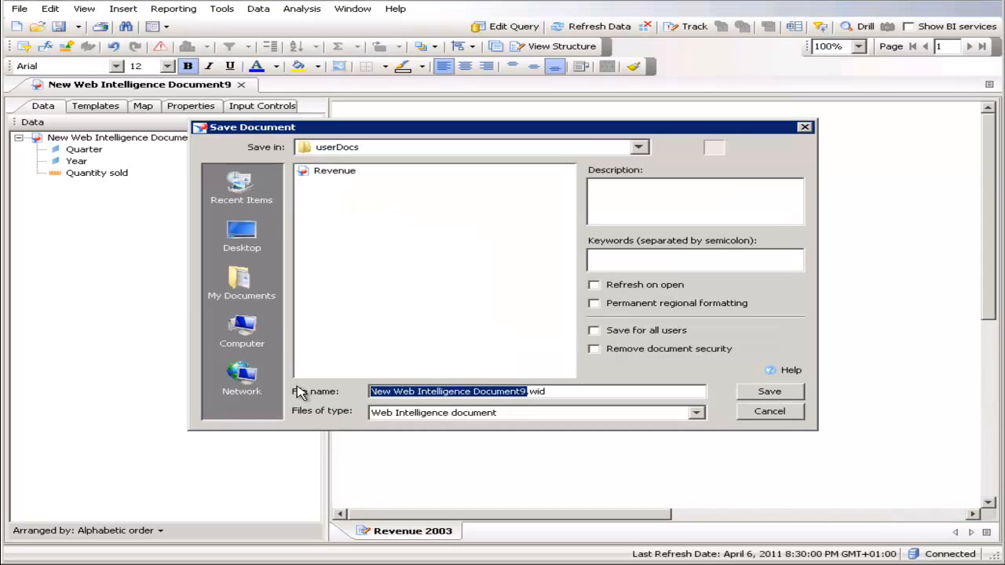
{"action": "type", "text": "Revenue"}
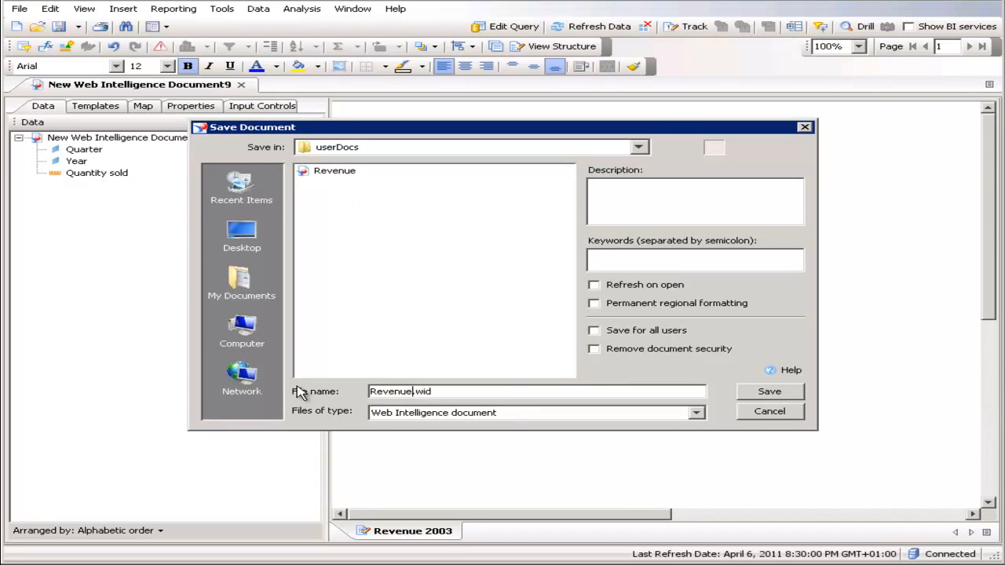
{"action": "left_click", "coordinate": [773, 392]}
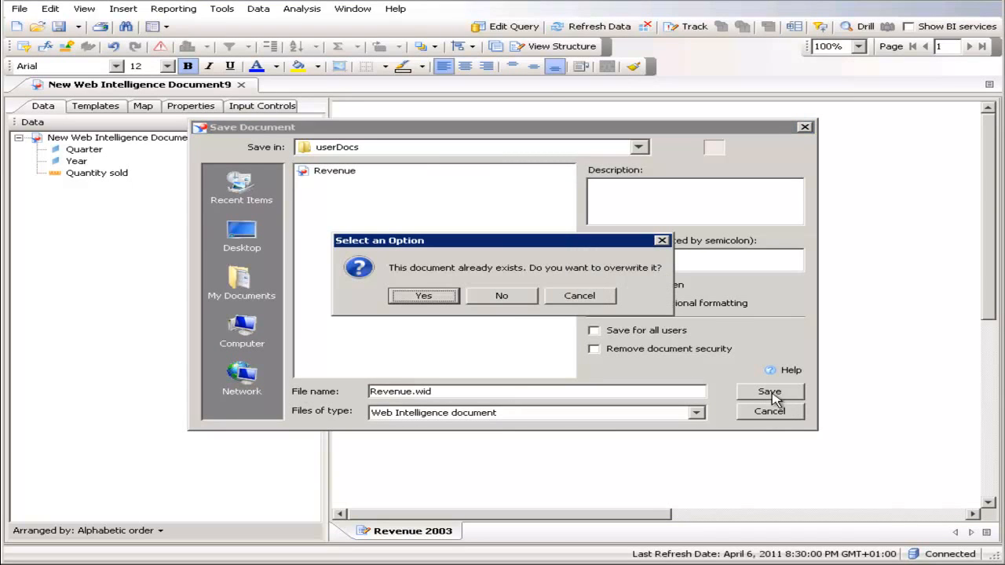
{"action": "left_click", "coordinate": [428, 300]}
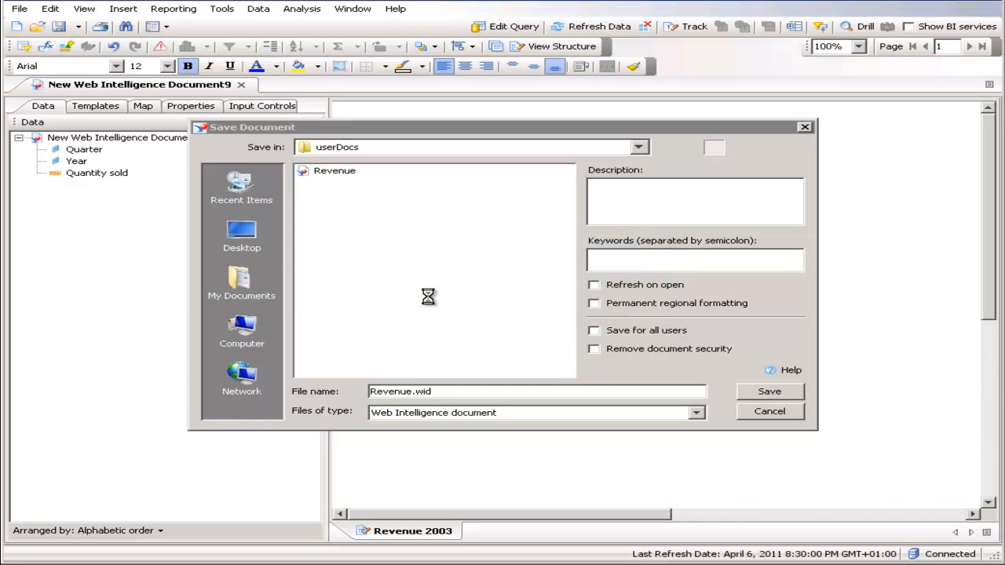